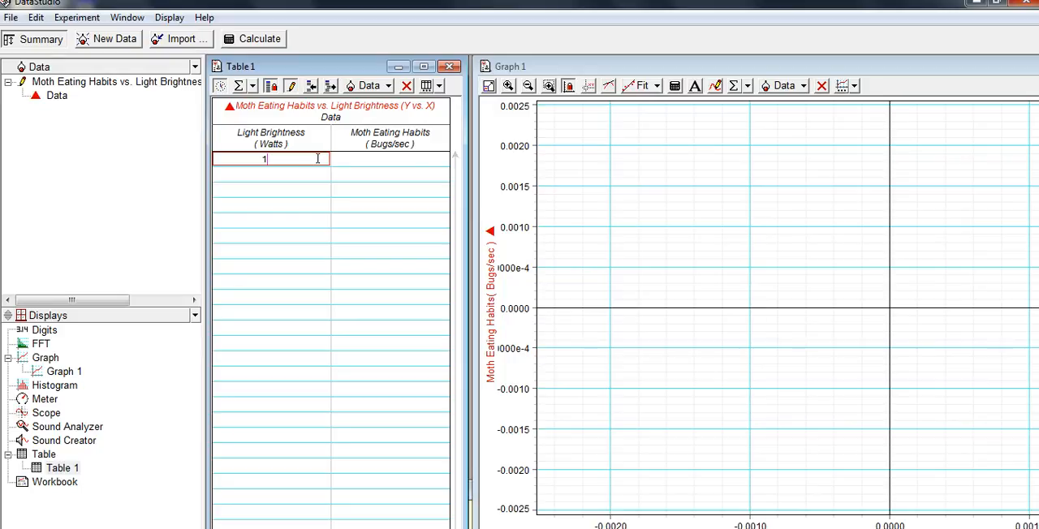
Enter Moth Eating Habits values of 30 for 1 Watt and 60 for 2 Watts in the first two table rows
click(352, 165)
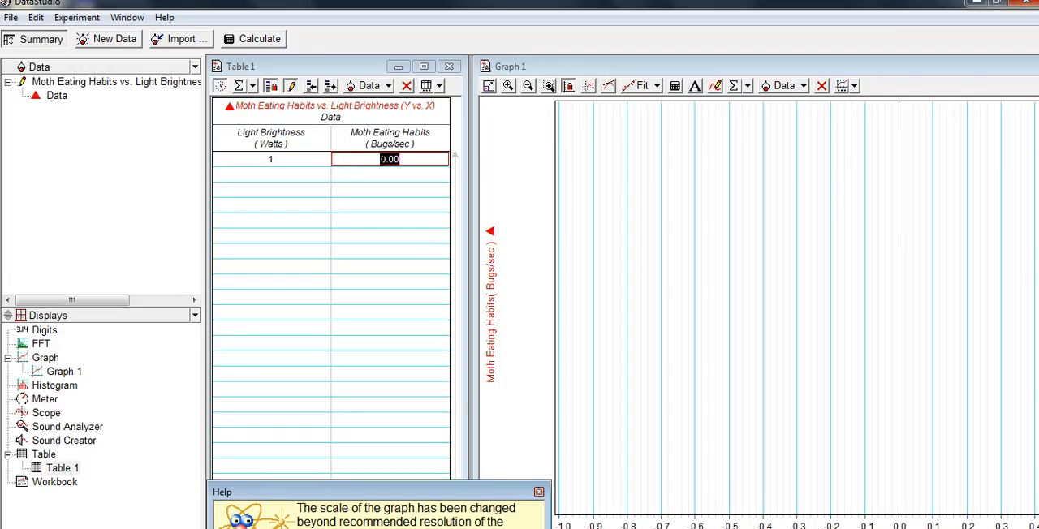
click(379, 159)
text(3)
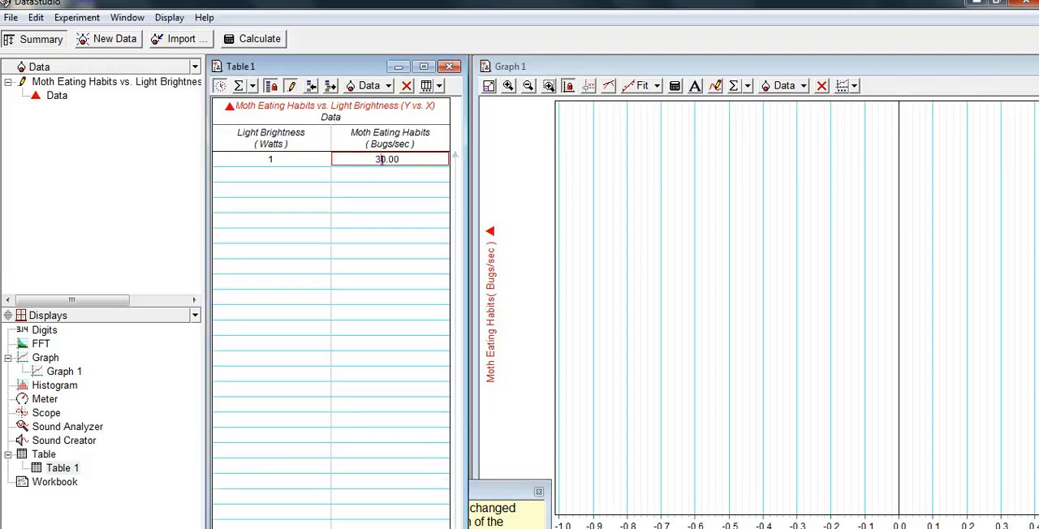
click(289, 175)
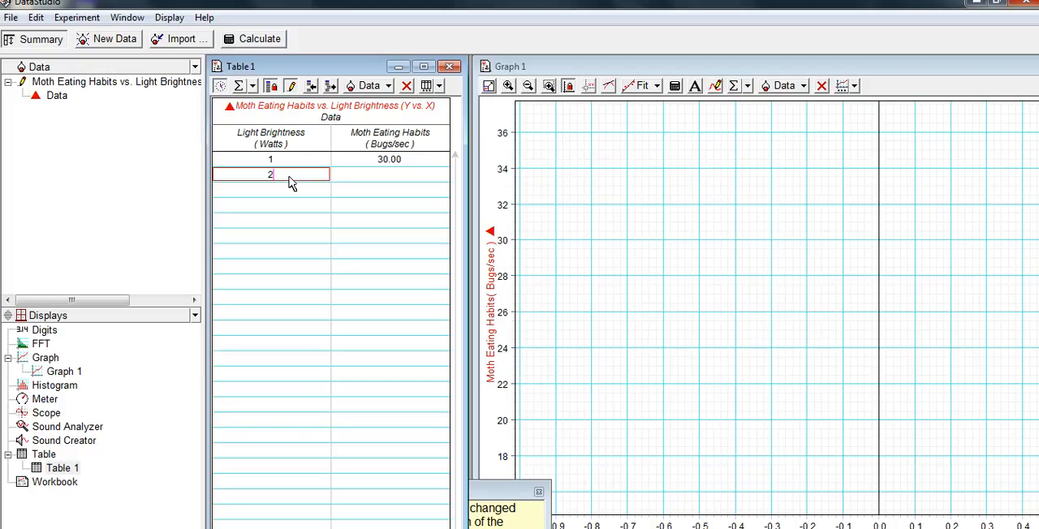
click(351, 178)
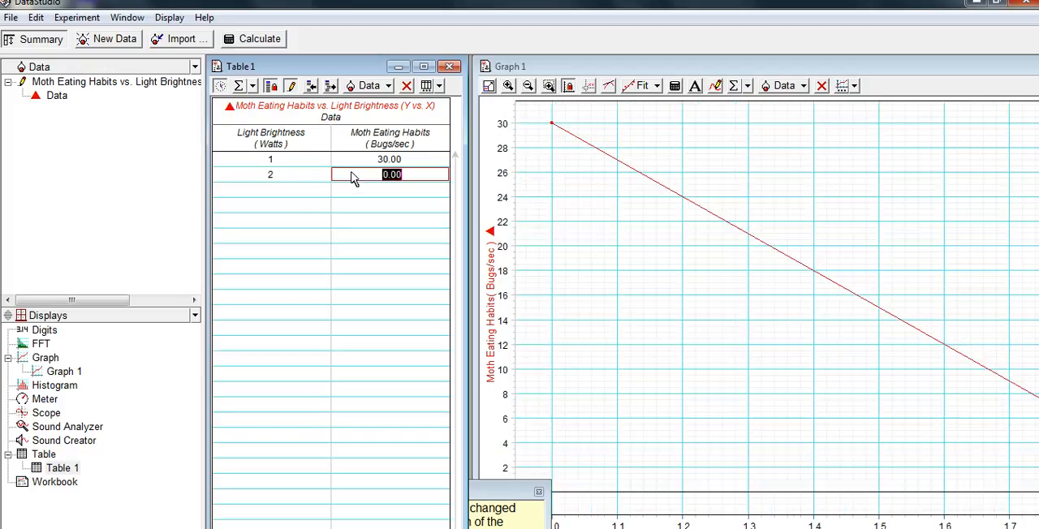
text(60)
Add the third and fourth table rows: 3 Watts with 90 Bugs/sec and 4 Watts with 120 Bugs/sec
click(312, 192)
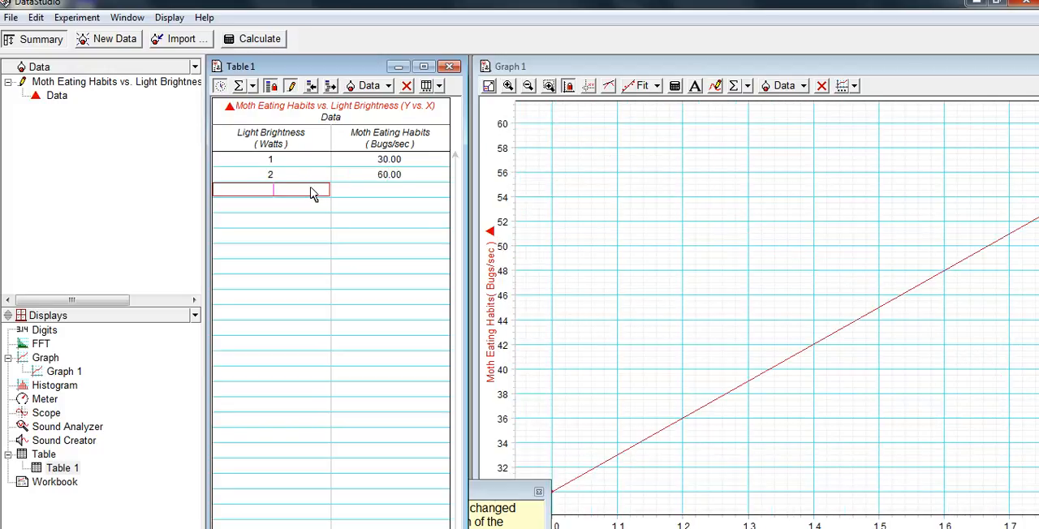
text(3)
click(362, 191)
text(90)
click(307, 207)
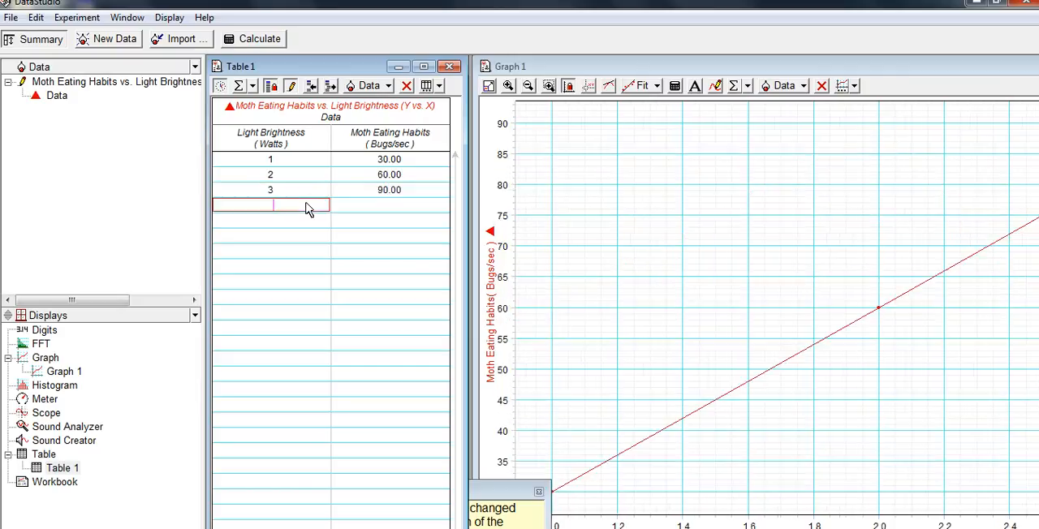
text(4)
click(366, 206)
text(120)
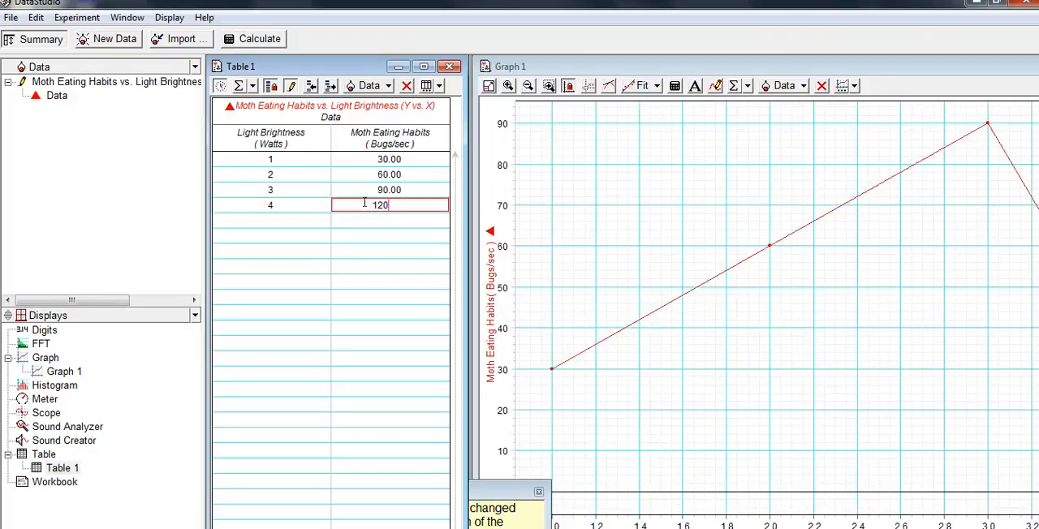
Add the fifth table row with 5 Watts and 150 Bugs/sec, and dismiss the help message about the graph scale
click(294, 227)
text(5)
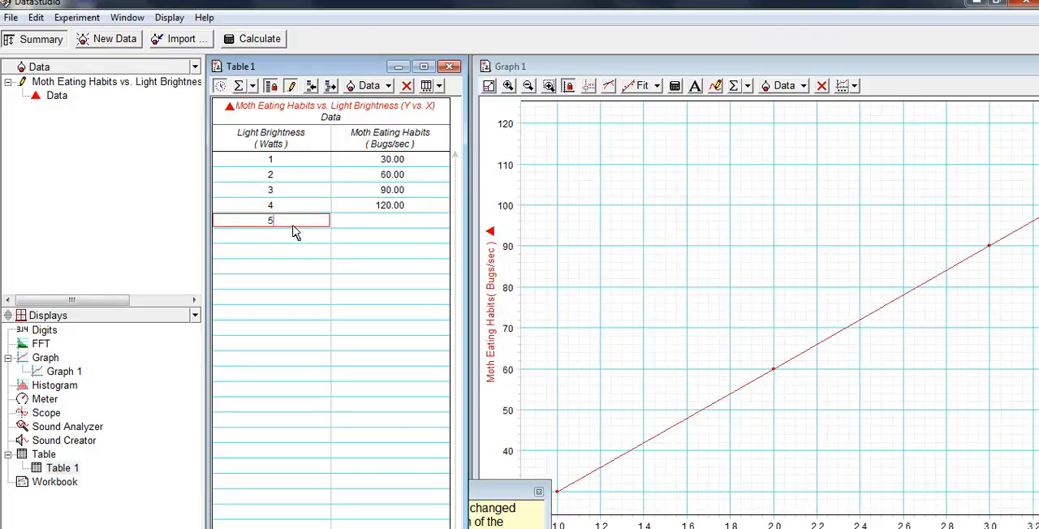
click(367, 225)
text(150)
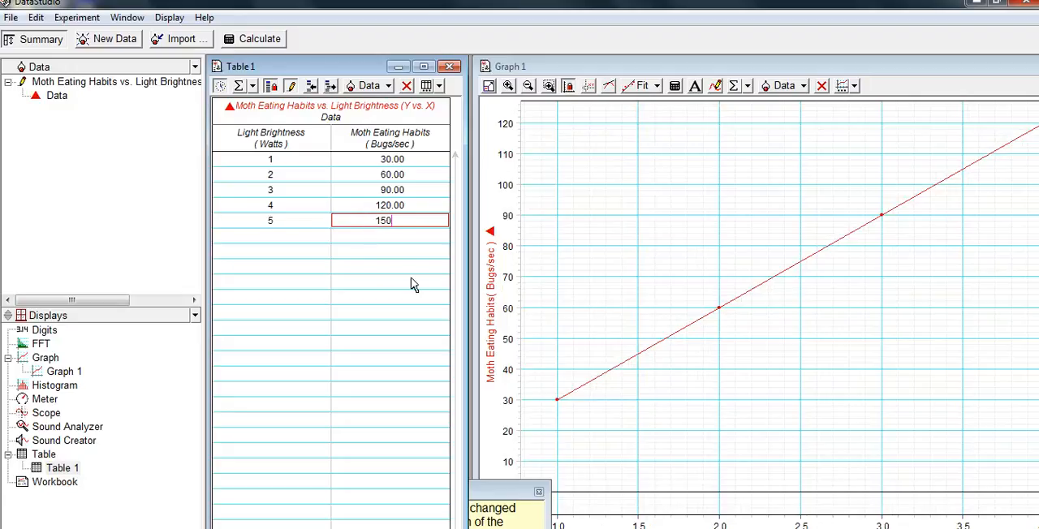
click(388, 240)
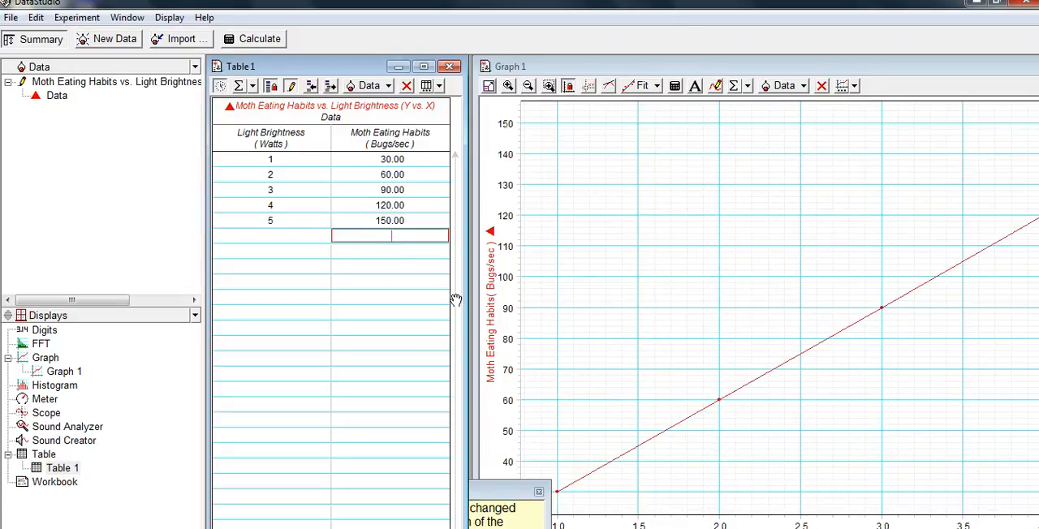
click(538, 492)
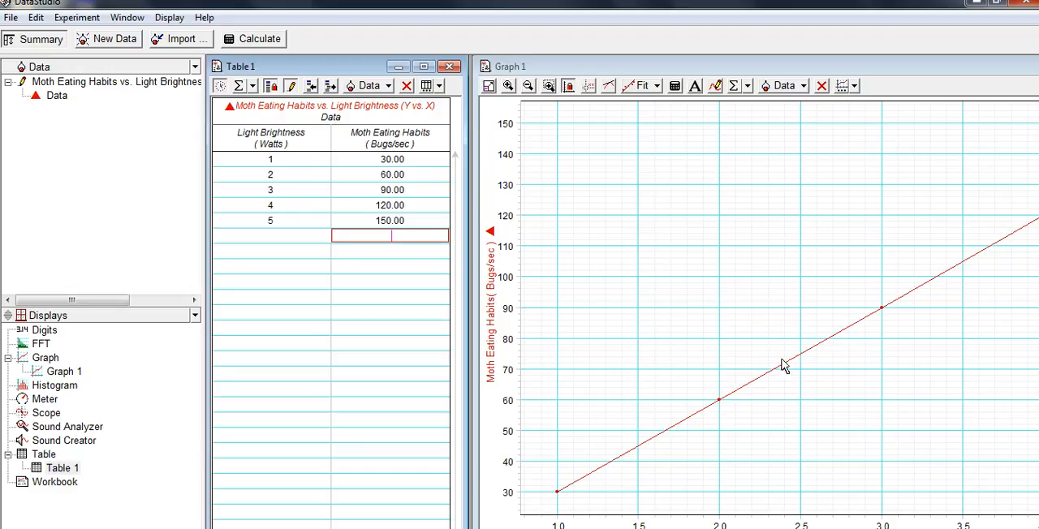
Apply a Linear Fit to the Moth Eating Habits vs. Light Brightness data on the graph
click(848, 443)
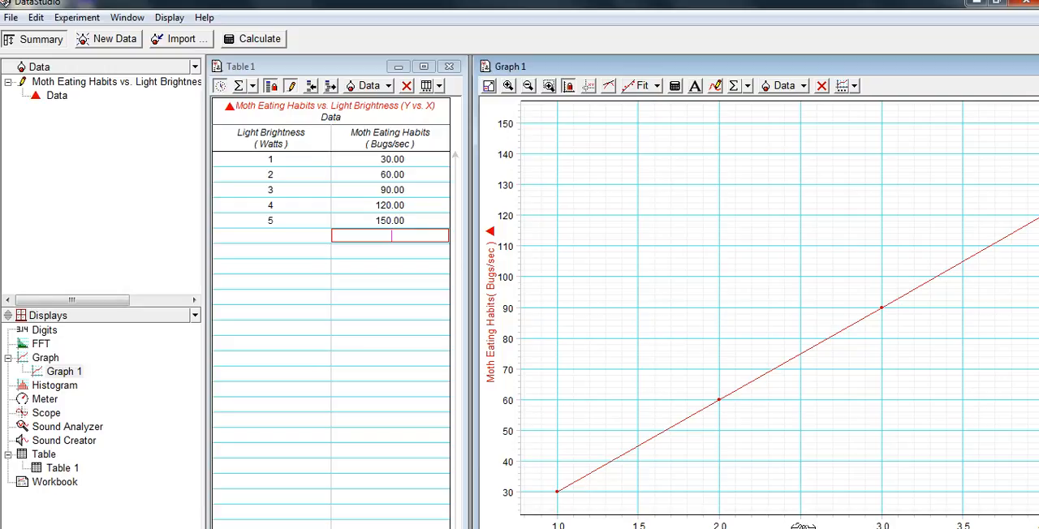
drag(804, 525, 691, 526)
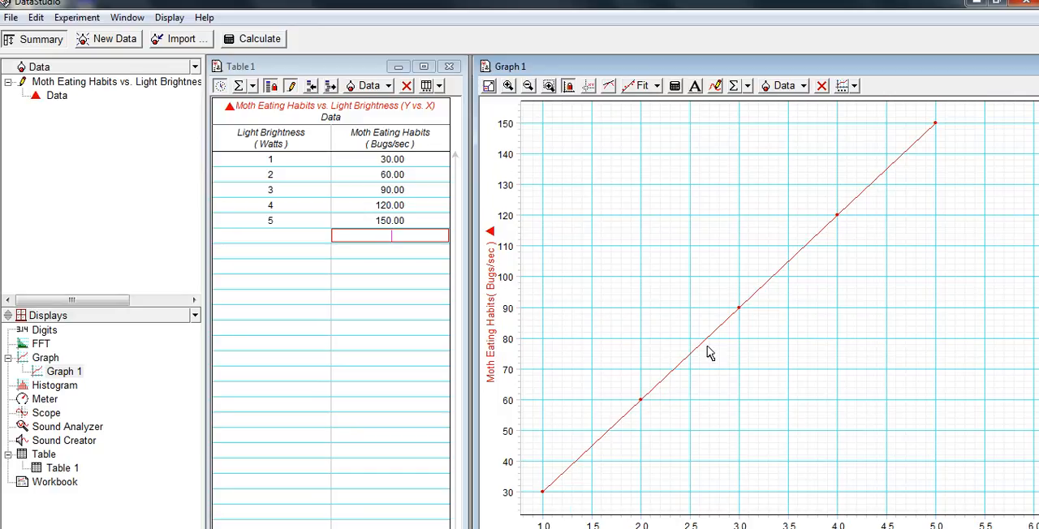
click(650, 90)
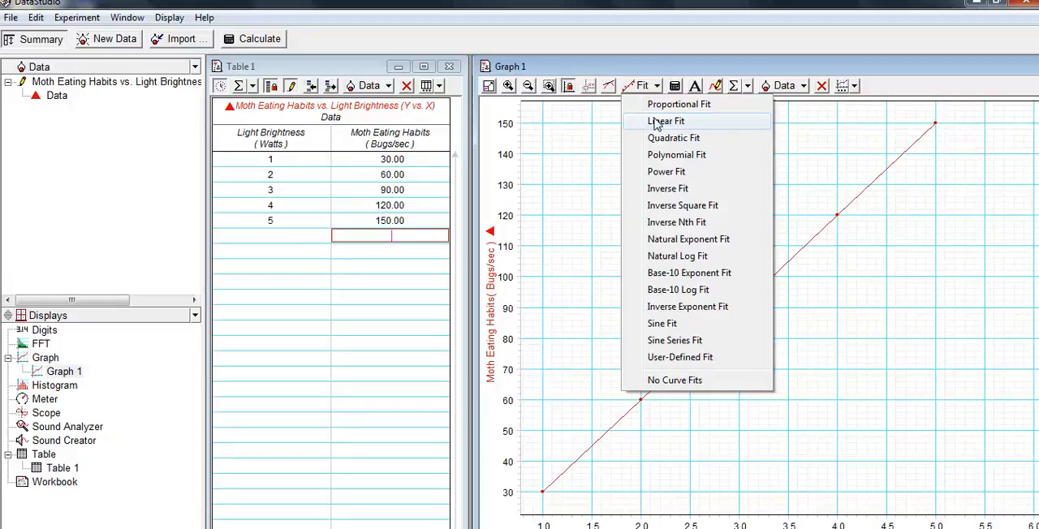
click(656, 122)
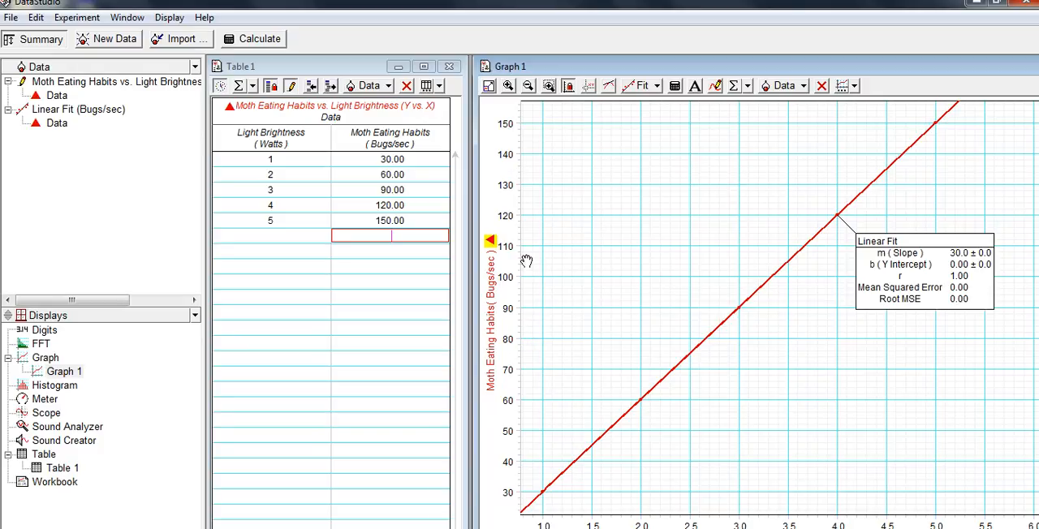
Set the Moth Eating Habits values to 140 at 5 Watts, 100 at 4 Watts and 80 at 3 Watts
click(412, 226)
text(14)
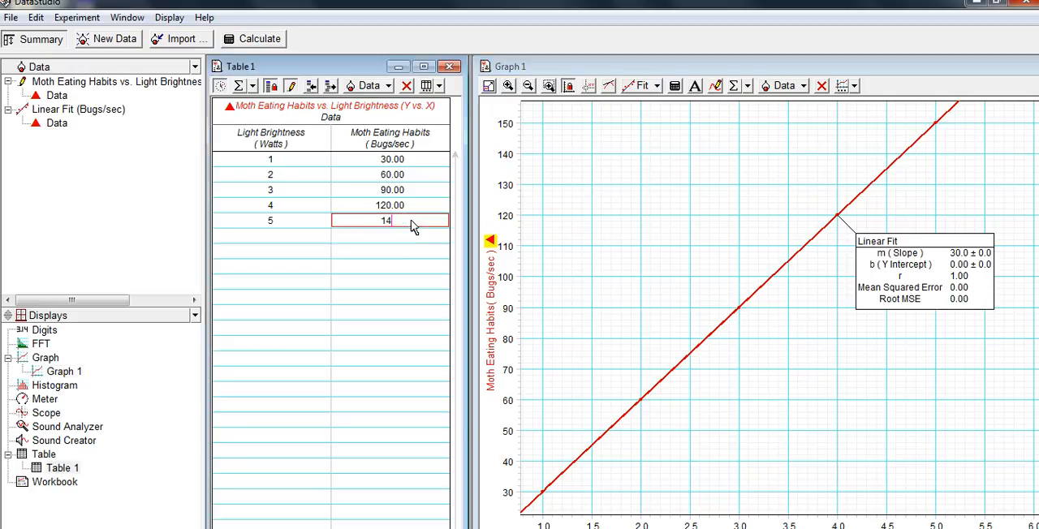
text(0)
click(410, 212)
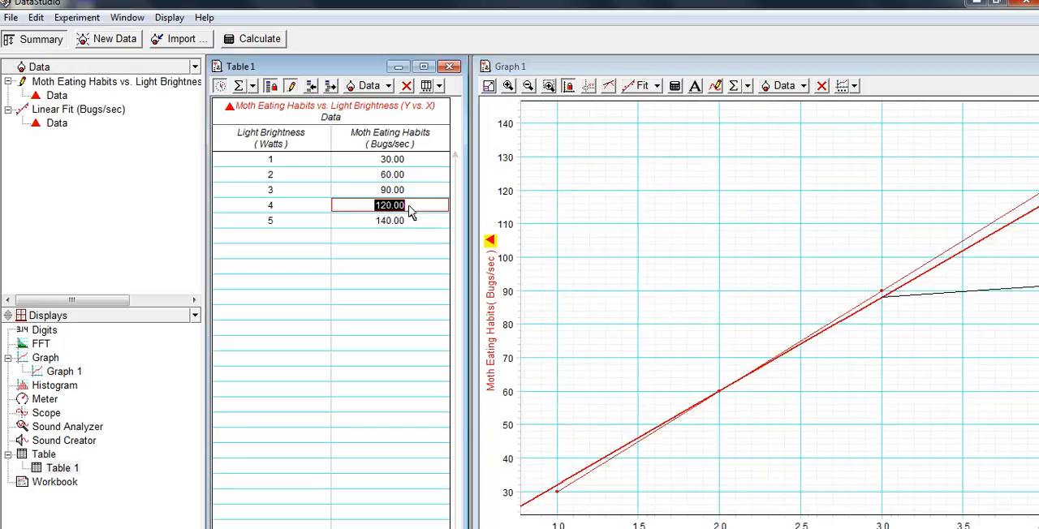
text(100)
click(408, 193)
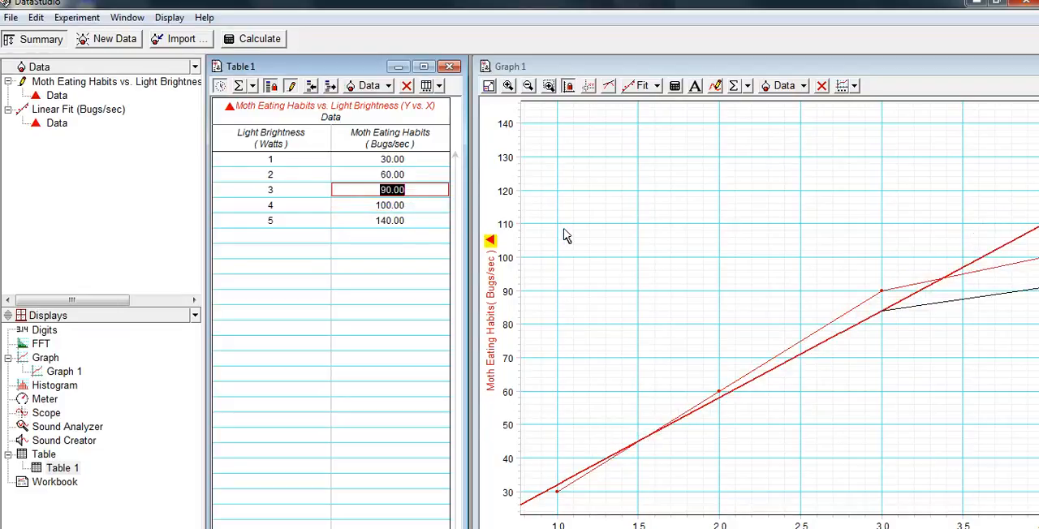
text(80)
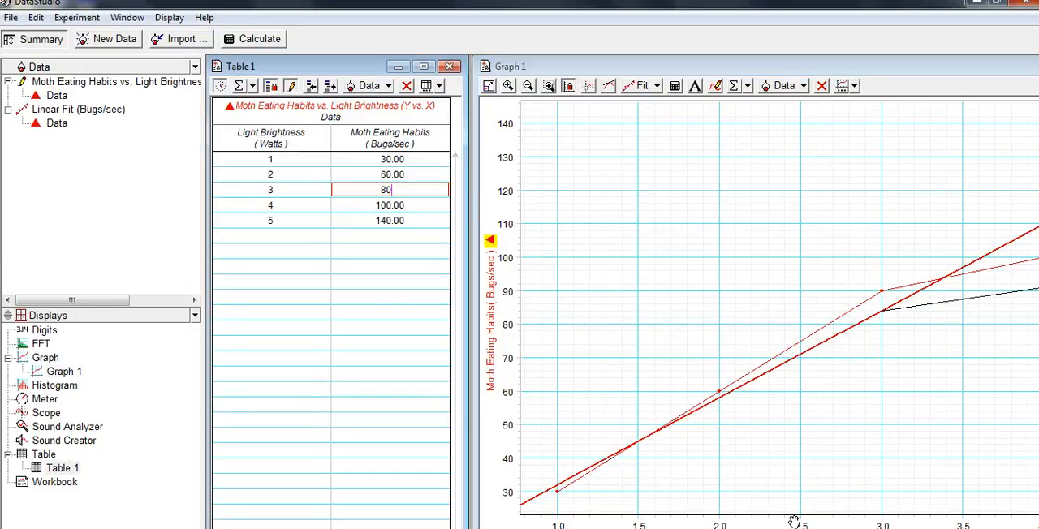
Remove the Linear Fit from the graph and apply it again to the edited data
drag(795, 520, 667, 521)
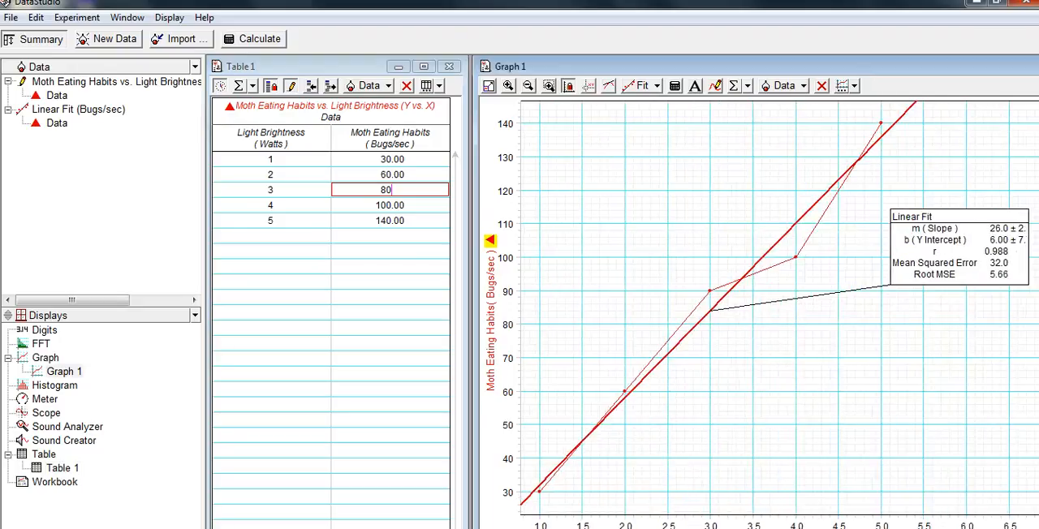
click(655, 86)
click(654, 122)
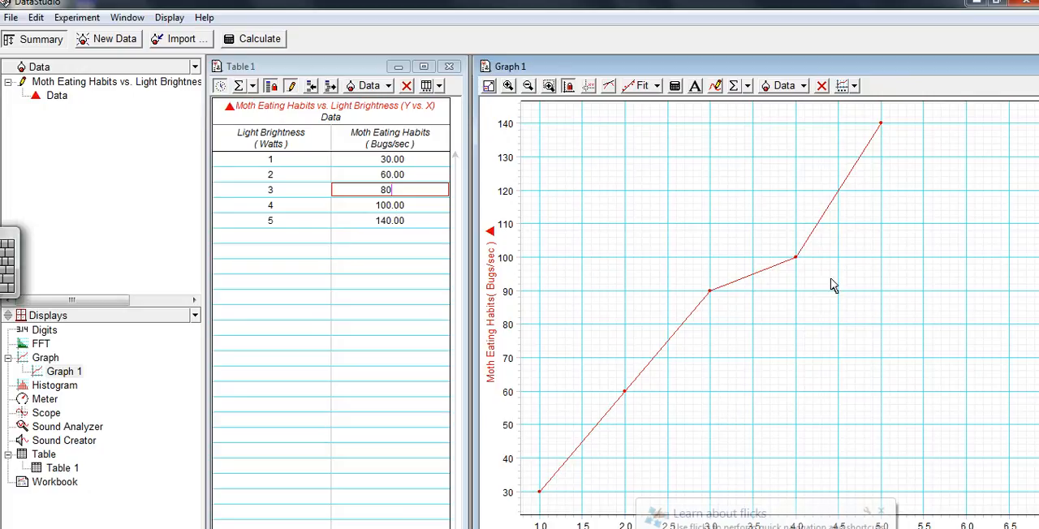
click(656, 86)
click(664, 120)
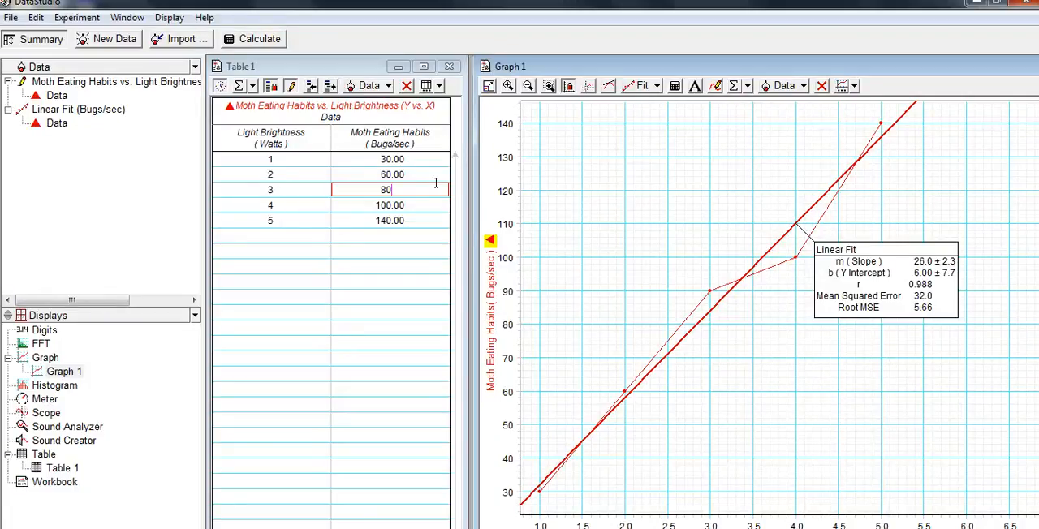
Set the Moth Eating Habits value at 5 Watts to 300 to make it an outlier from the linear fit
click(411, 162)
click(410, 220)
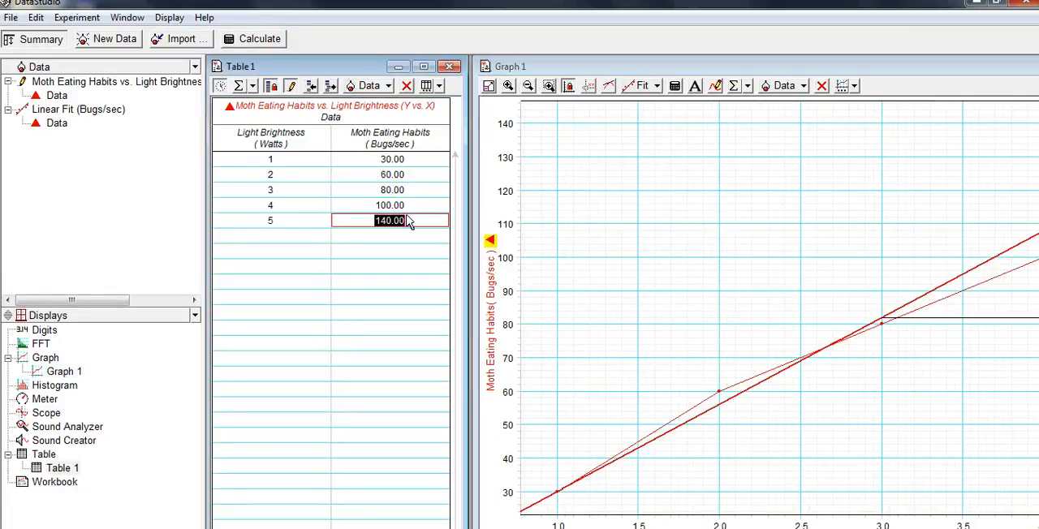
text(300)
click(409, 207)
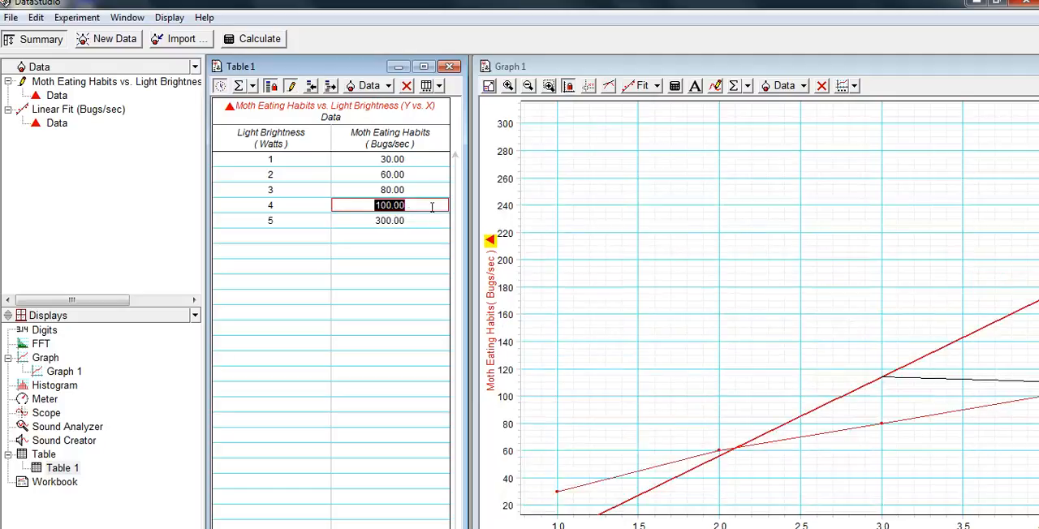
drag(801, 523, 645, 526)
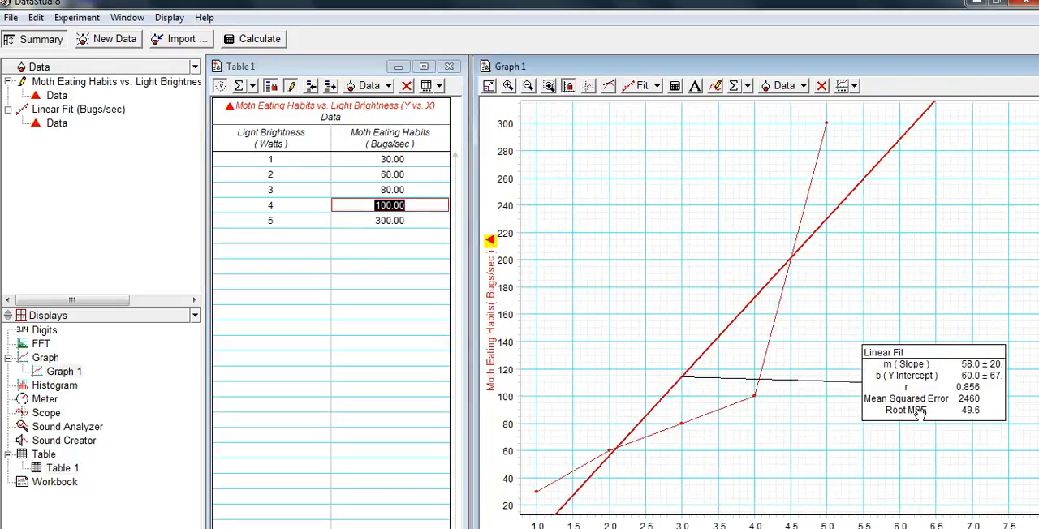